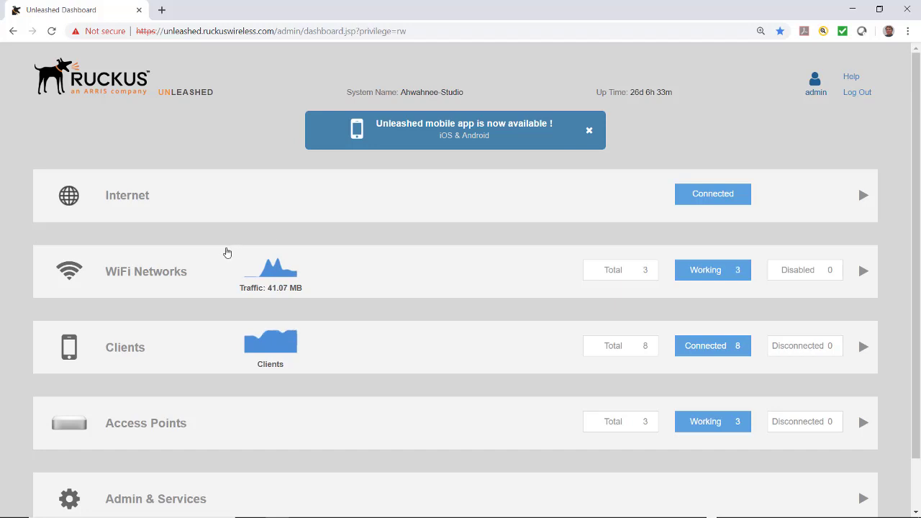
Expand WiFi Networks and scroll through the Unleashed Guest, Unleashed-Home-Office and Foundry cards.
{"action": "left_click", "coordinate": [146, 277]}
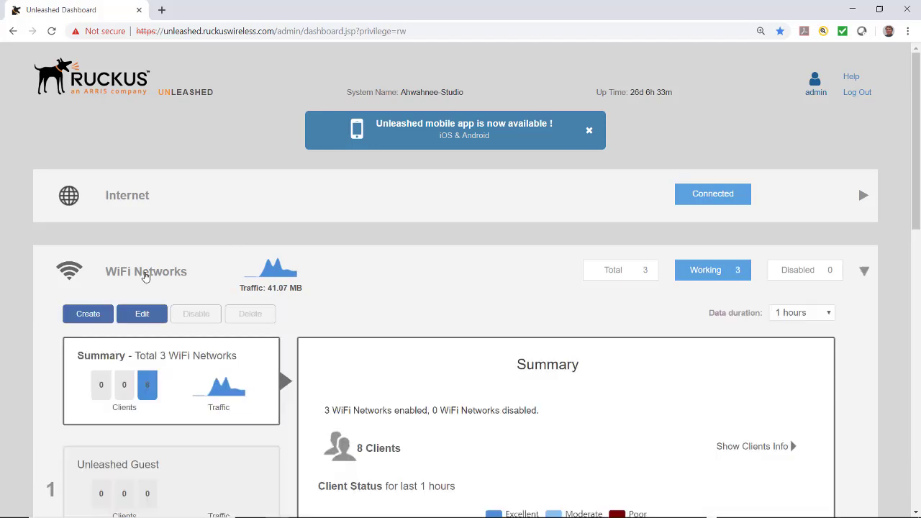
{"action": "scroll", "coordinate": [144, 279], "scroll_direction": "down", "scroll_amount": 5}
{"action": "scroll", "coordinate": [144, 280], "scroll_direction": "down", "scroll_amount": 1}
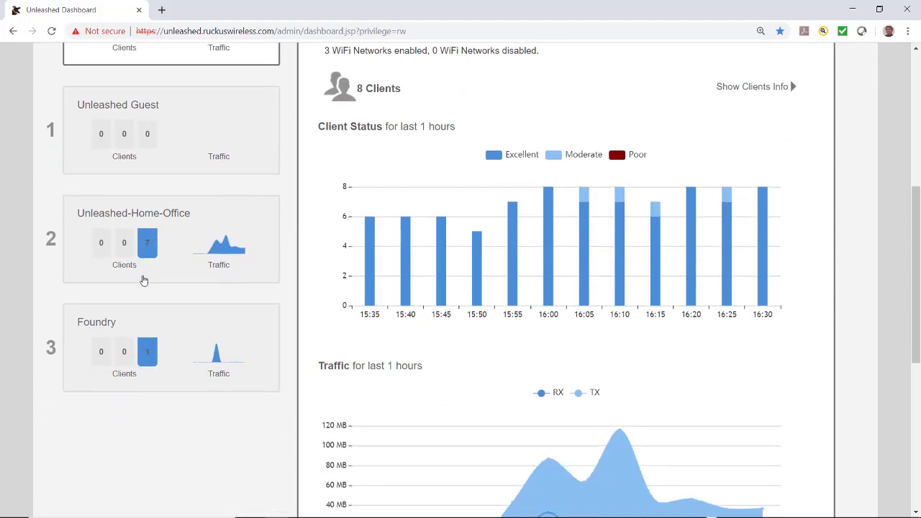
{"action": "scroll", "coordinate": [143, 281], "scroll_direction": "up", "scroll_amount": 3}
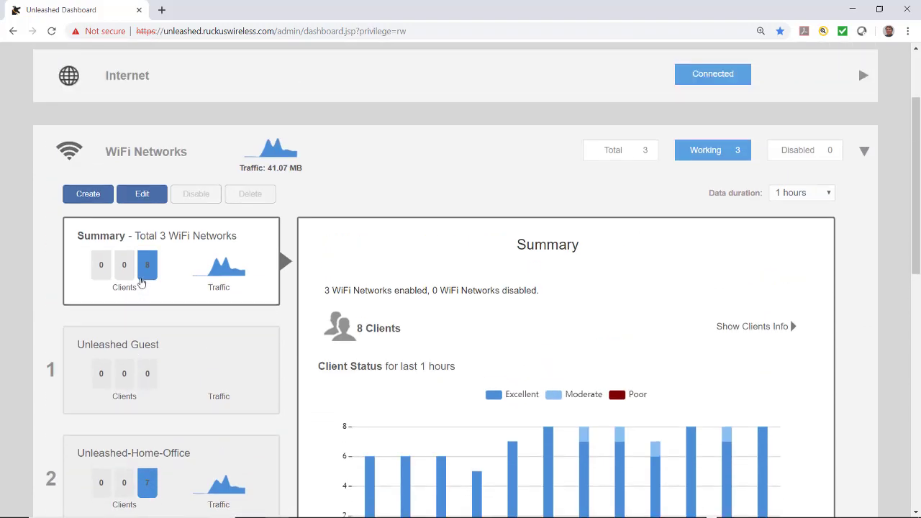
Start creating a new WLAN named 'STANDARD wlan'.
{"action": "left_click", "coordinate": [87, 195]}
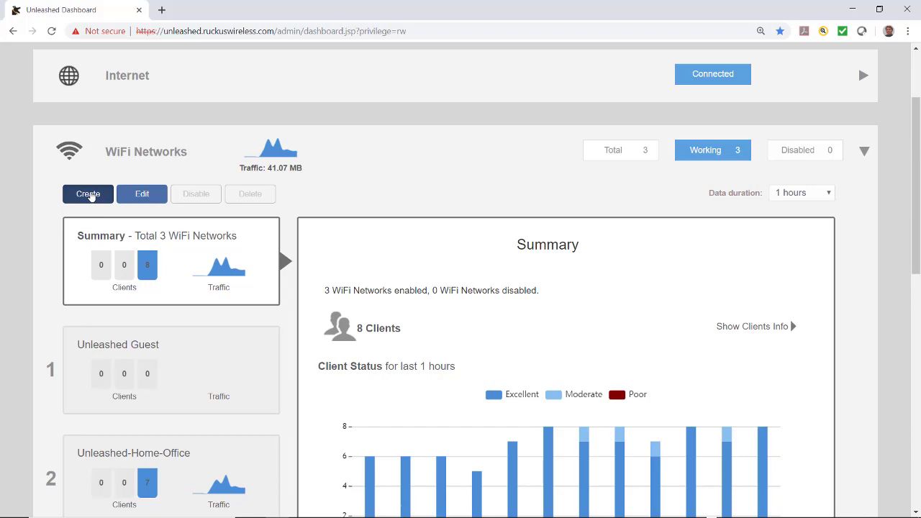
{"action": "left_click", "coordinate": [370, 203]}
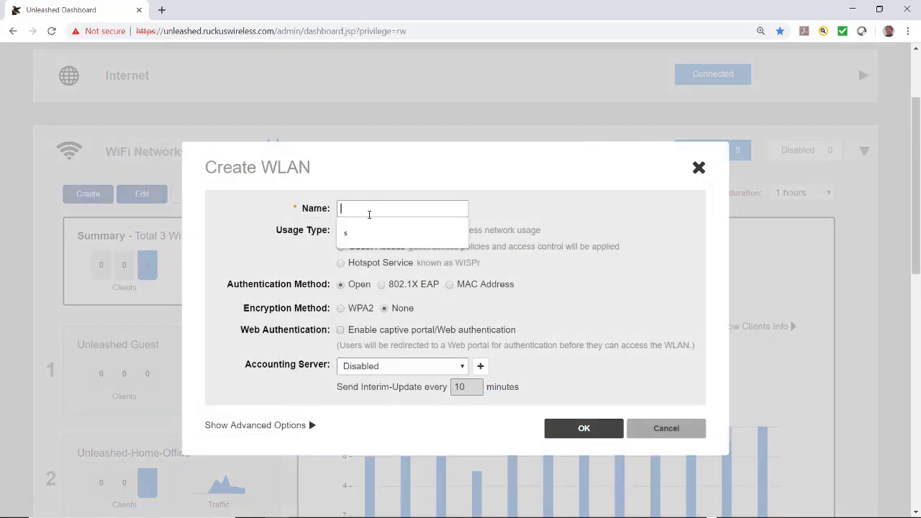
{"action": "type", "text": "STANDARD wlan"}
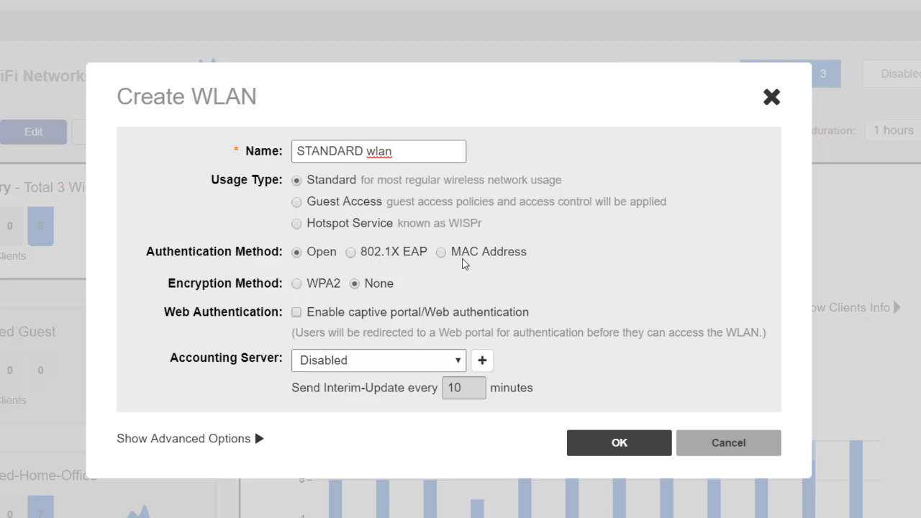
Set WPA2 encryption with a checked password, leaving the accounting server unconfigured.
{"action": "left_click", "coordinate": [301, 286]}
{"action": "left_click", "coordinate": [321, 315]}
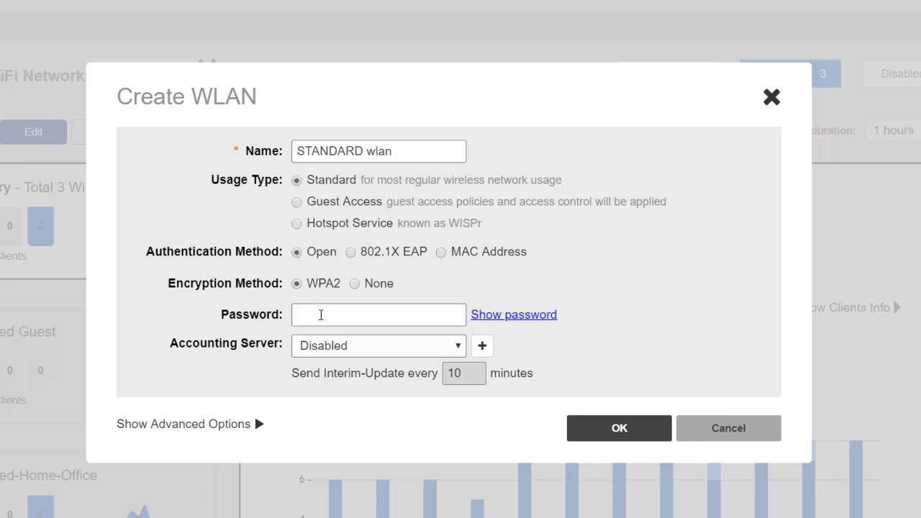
{"action": "type", "text": "assword1"}
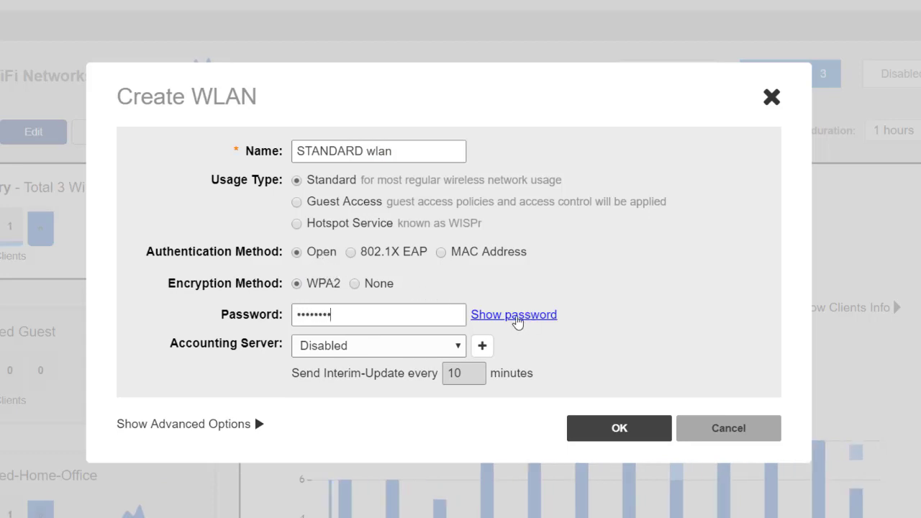
{"action": "left_click", "coordinate": [518, 322]}
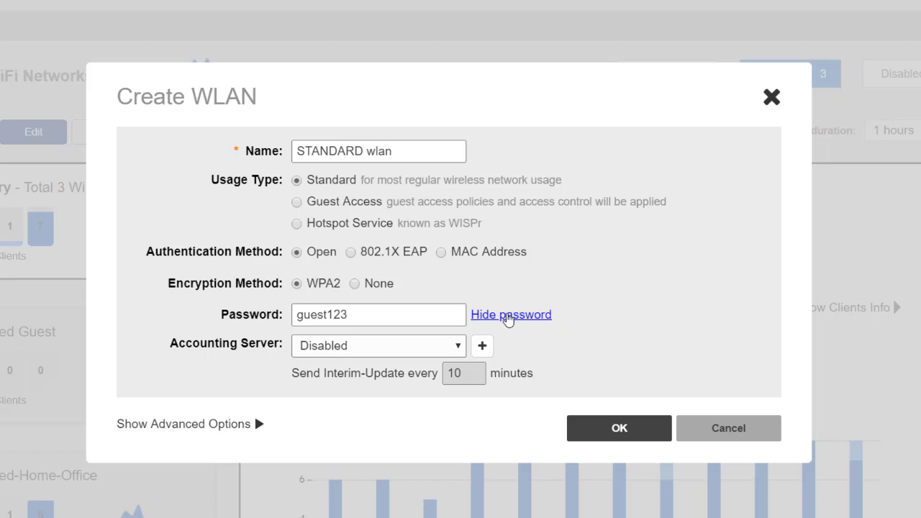
{"action": "left_click", "coordinate": [508, 320]}
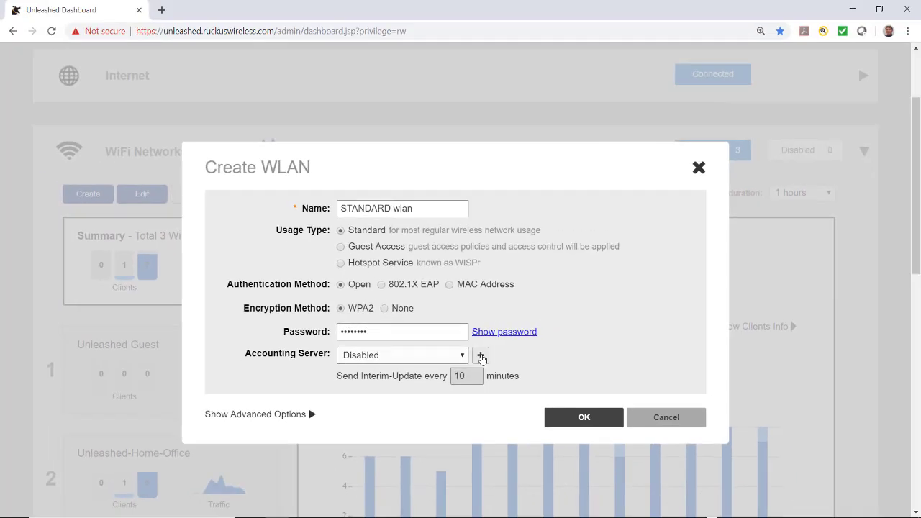
{"action": "left_click", "coordinate": [481, 356]}
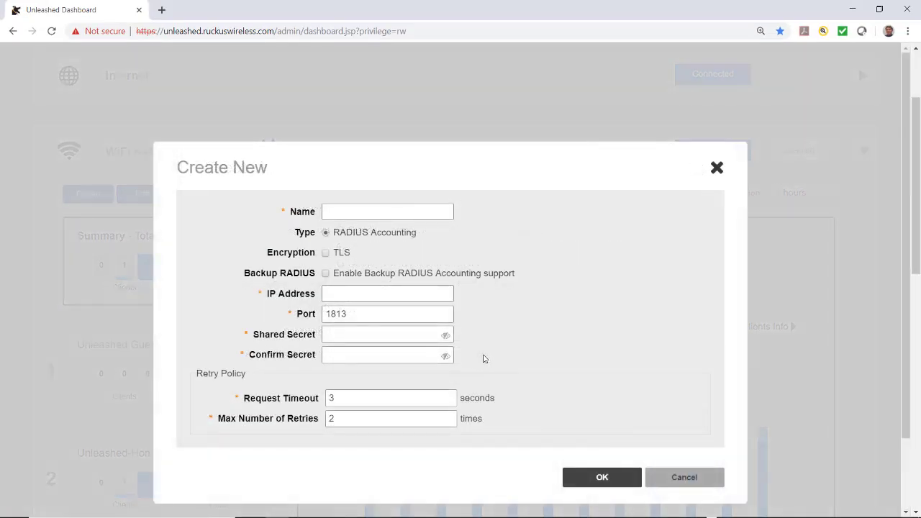
{"action": "left_click", "coordinate": [658, 484]}
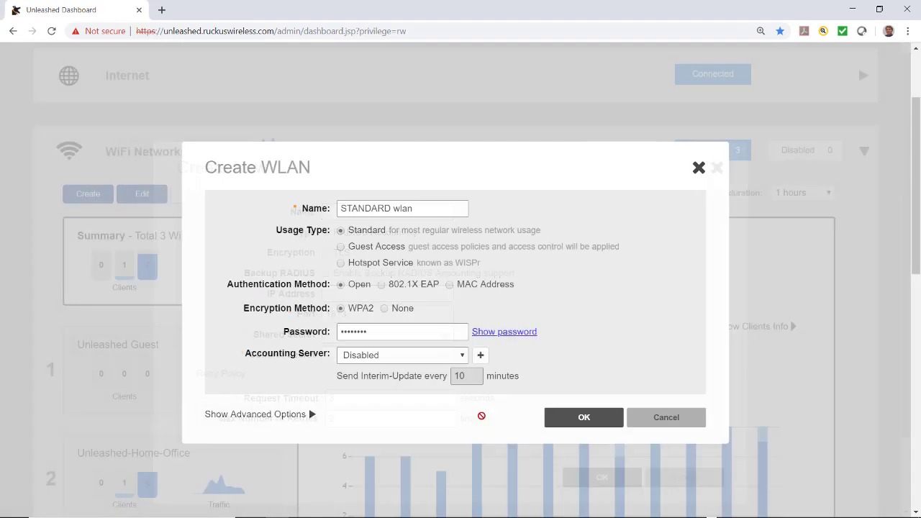
Show advanced options, browse Zero-IT & DPSK and WLAN Priority, keeping the schedule Always on.
{"action": "scroll", "coordinate": [432, 385], "scroll_direction": "down", "scroll_amount": 2}
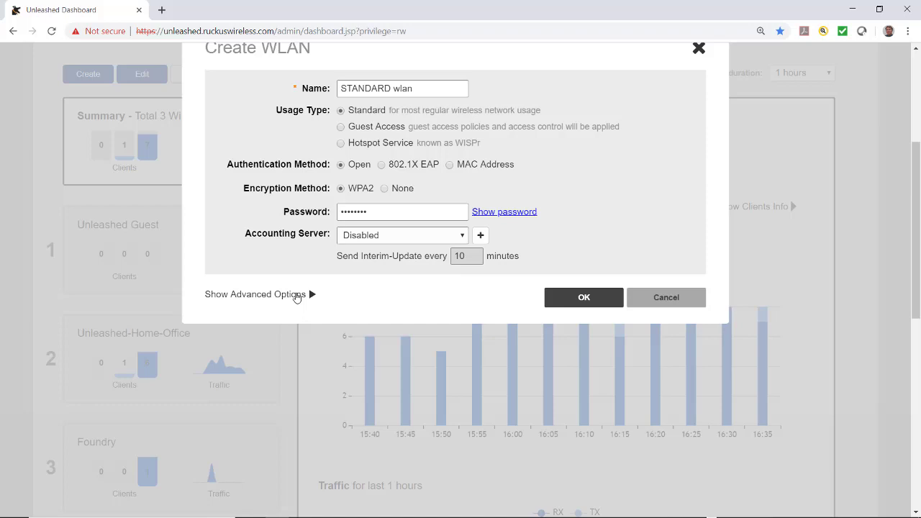
{"action": "left_click", "coordinate": [295, 296]}
{"action": "scroll", "coordinate": [298, 298], "scroll_direction": "down", "scroll_amount": 2}
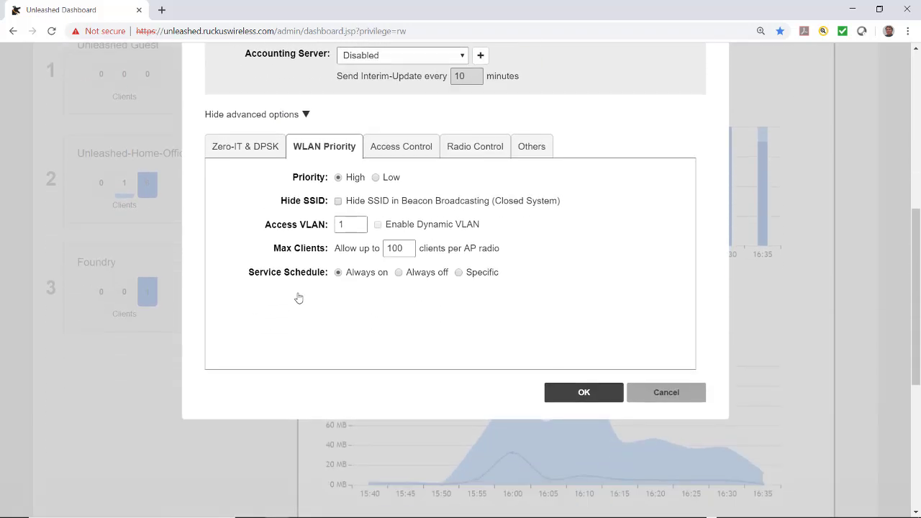
{"action": "left_click", "coordinate": [240, 151]}
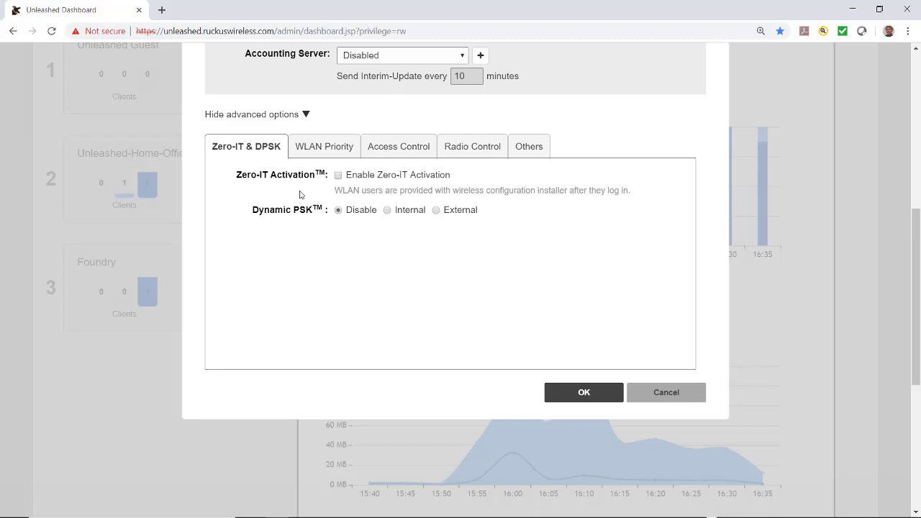
{"action": "left_click", "coordinate": [315, 151]}
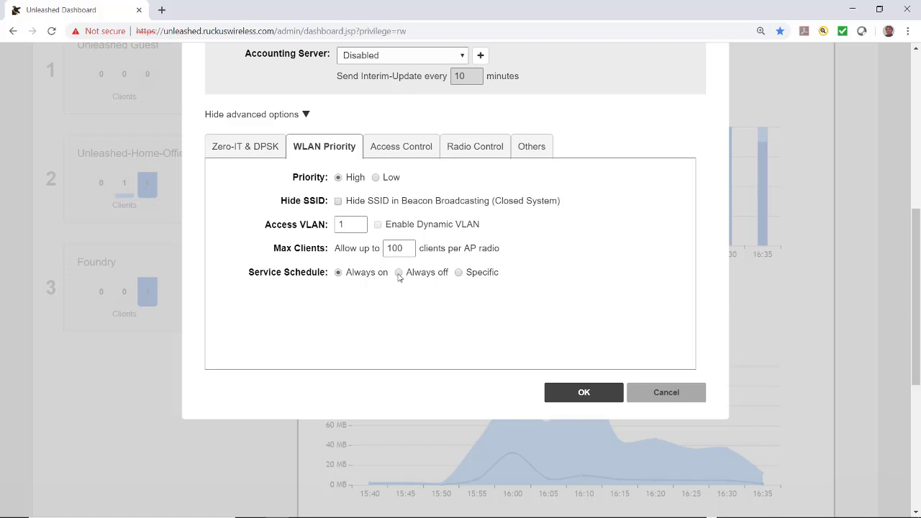
{"action": "left_click", "coordinate": [458, 273]}
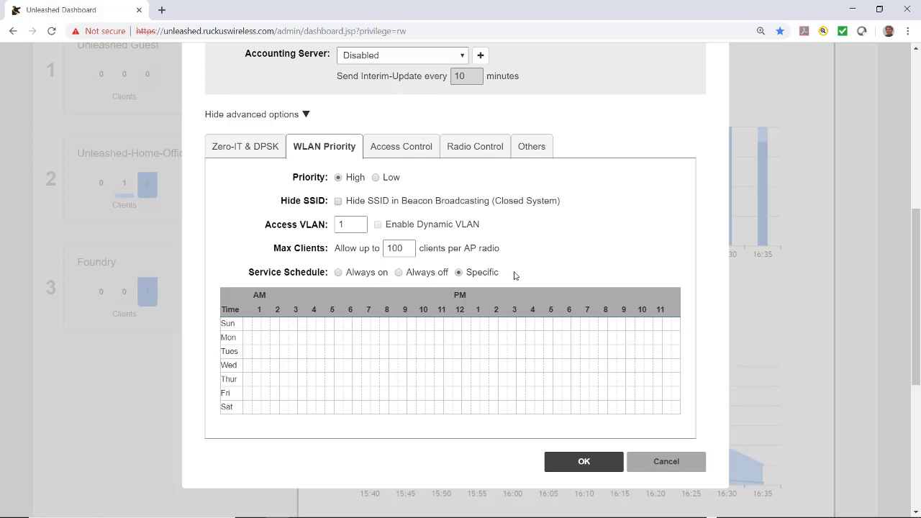
{"action": "left_click", "coordinate": [338, 272]}
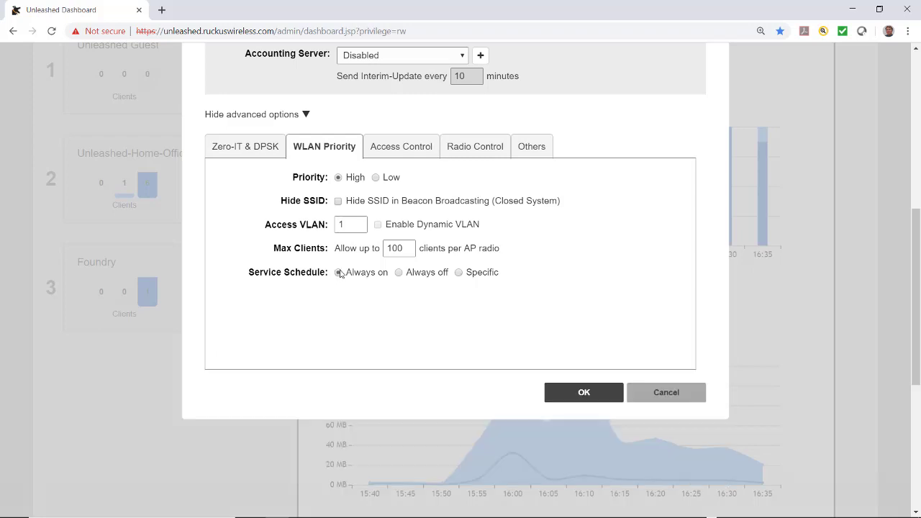
Keep Per Station Uplink Disabled in Access Control, then review the Radio Control and Others tabs.
{"action": "left_click", "coordinate": [408, 147]}
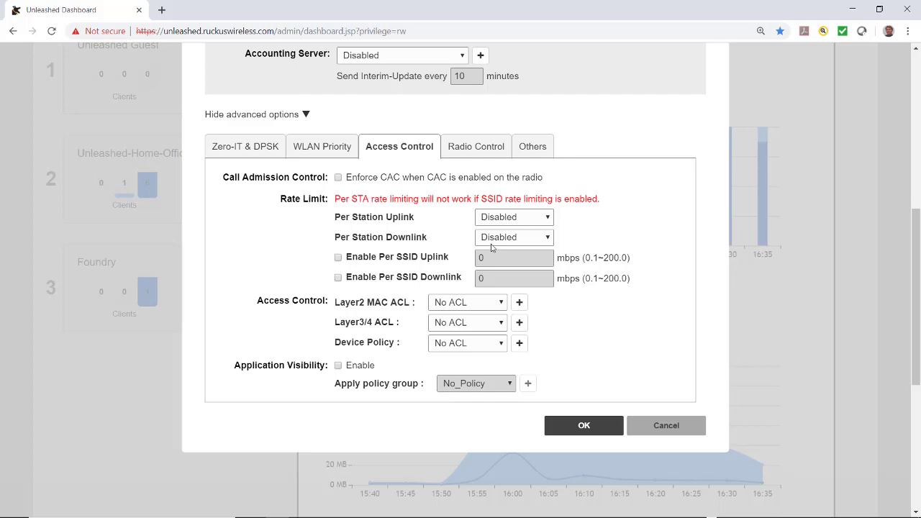
{"action": "left_click", "coordinate": [546, 220]}
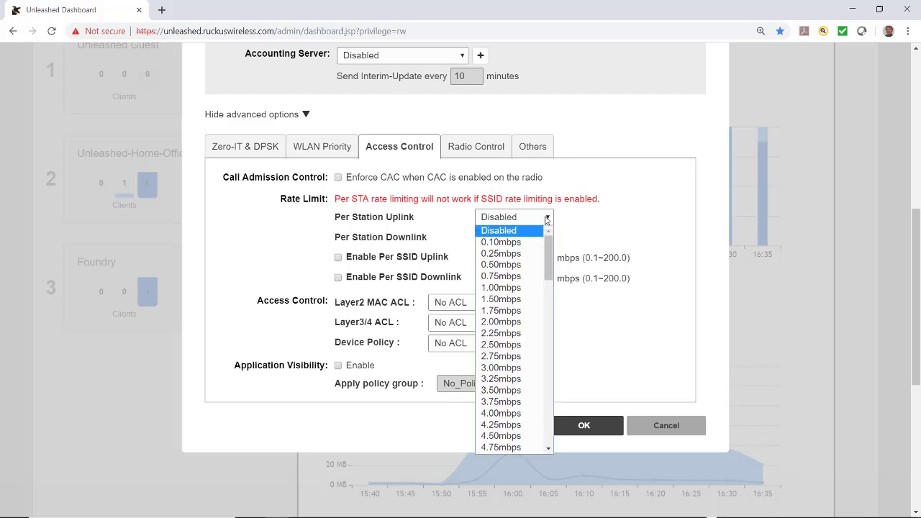
{"action": "left_click", "coordinate": [546, 220]}
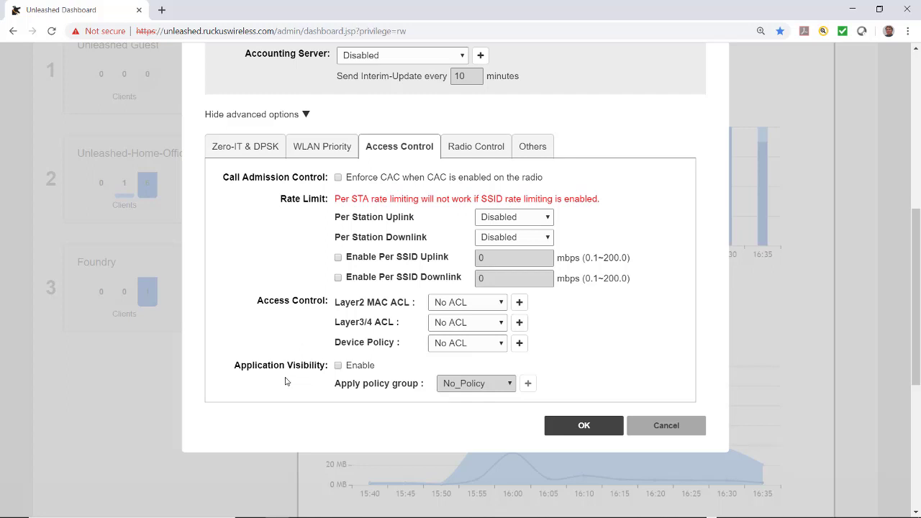
{"action": "left_click", "coordinate": [477, 147]}
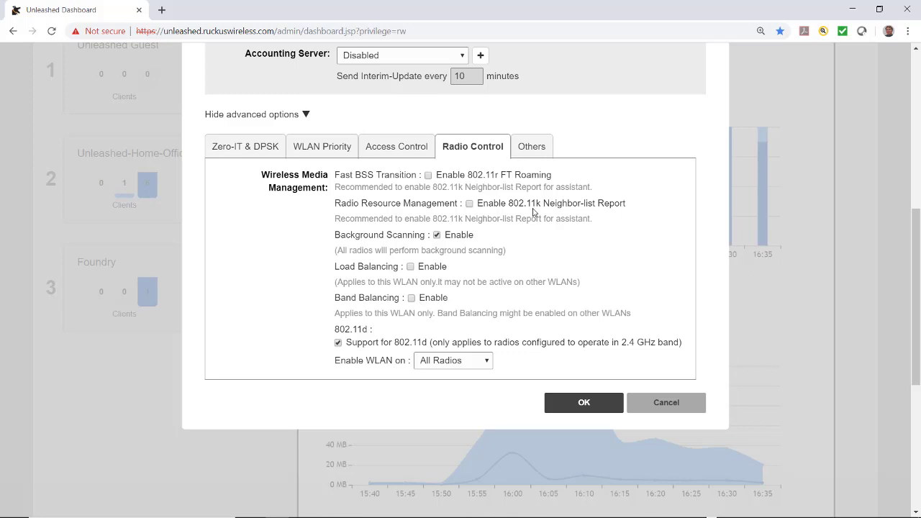
{"action": "left_click", "coordinate": [534, 149]}
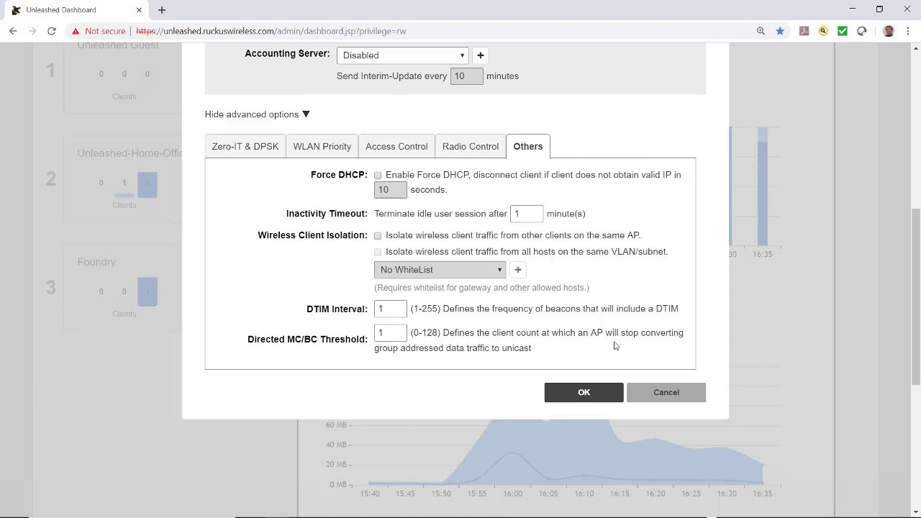
Save STANDARD wlan and select its card to view its client and traffic charts.
{"action": "left_click", "coordinate": [574, 398]}
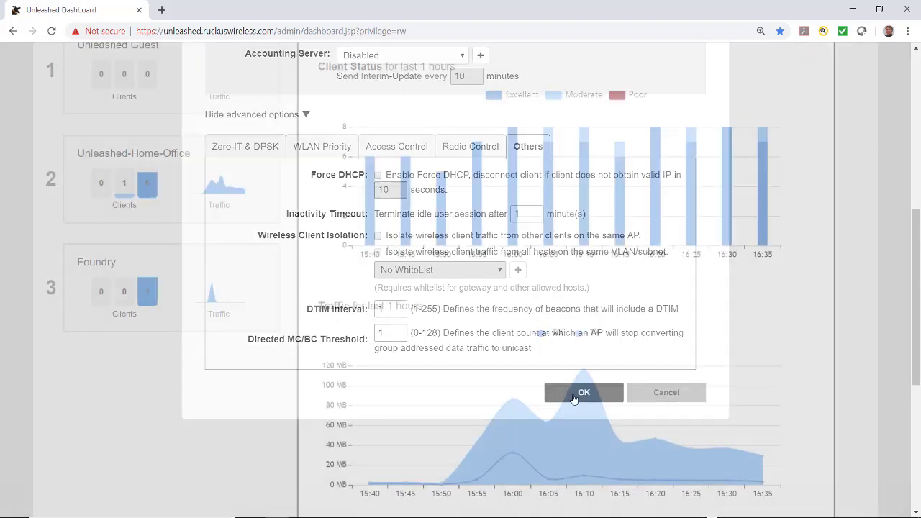
{"action": "mouse_move", "coordinate": [198, 404]}
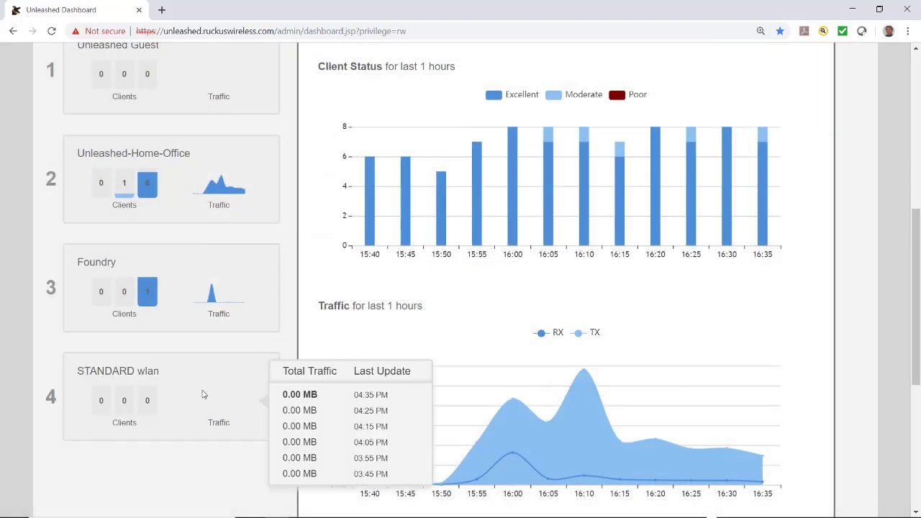
{"action": "left_click", "coordinate": [207, 386]}
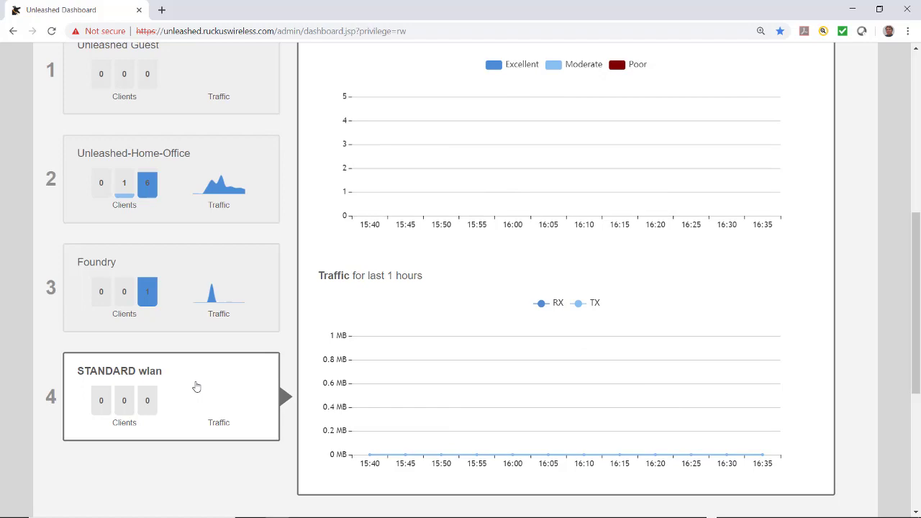
Review the STANDARD wlan settings in its Edit form, closing without changes.
{"action": "scroll", "coordinate": [195, 385], "scroll_direction": "up", "scroll_amount": 4}
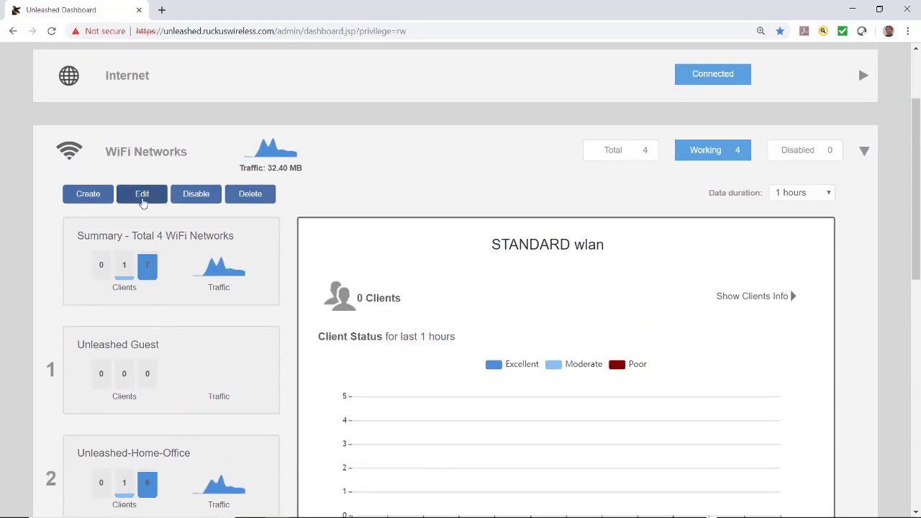
{"action": "left_click", "coordinate": [142, 193]}
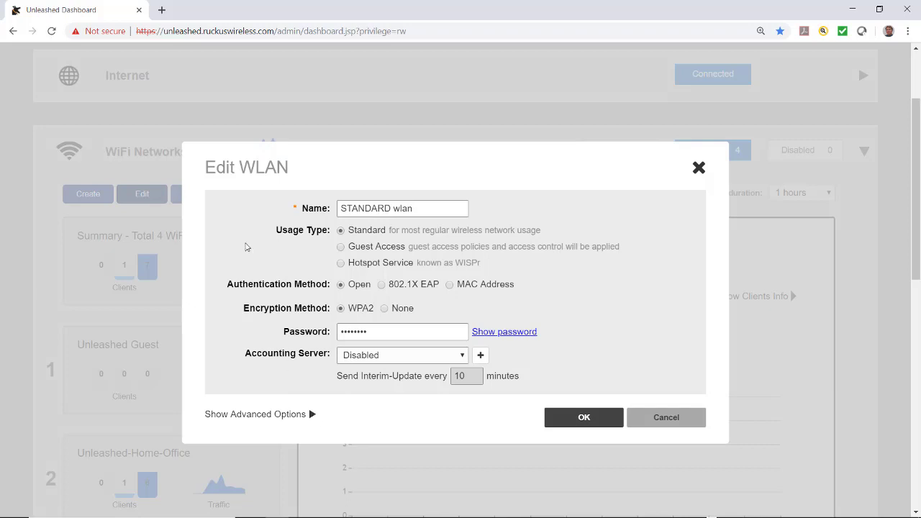
{"action": "left_click", "coordinate": [650, 421]}
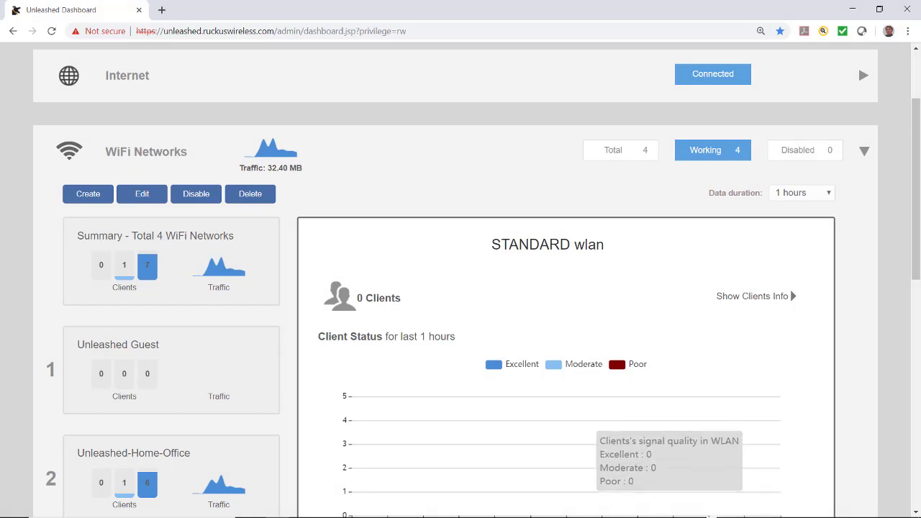
Connect to STANDARD wlan with the network security key, declining PC discoverability.
{"action": "mouse_move", "coordinate": [576, 517]}
{"action": "left_click", "coordinate": [828, 507]}
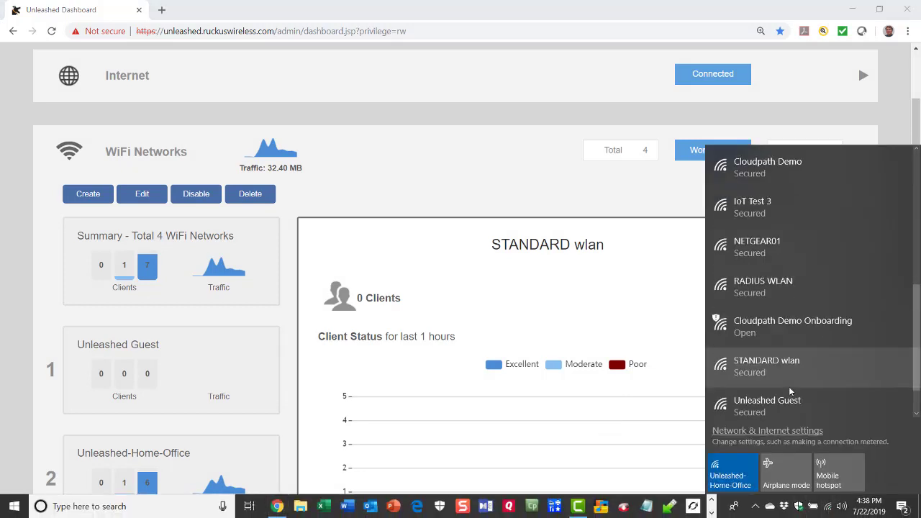
{"action": "left_click", "coordinate": [754, 368]}
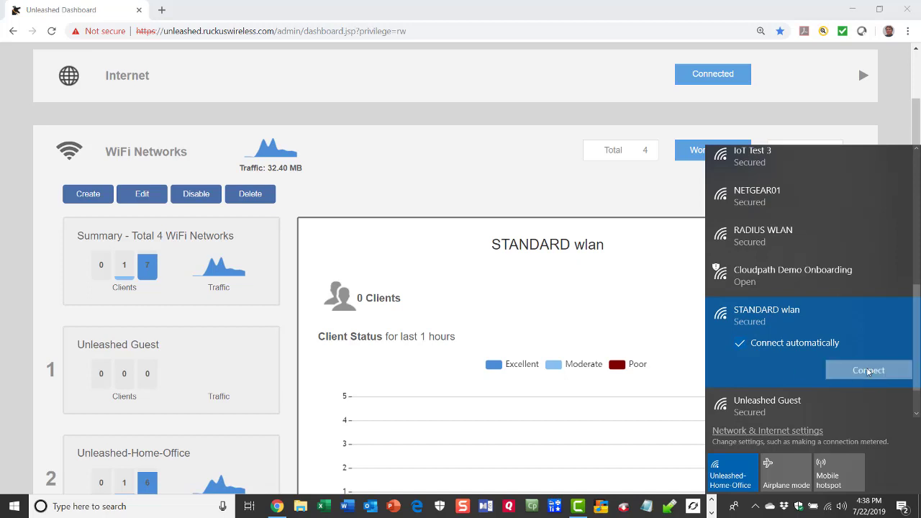
{"action": "left_click", "coordinate": [868, 370]}
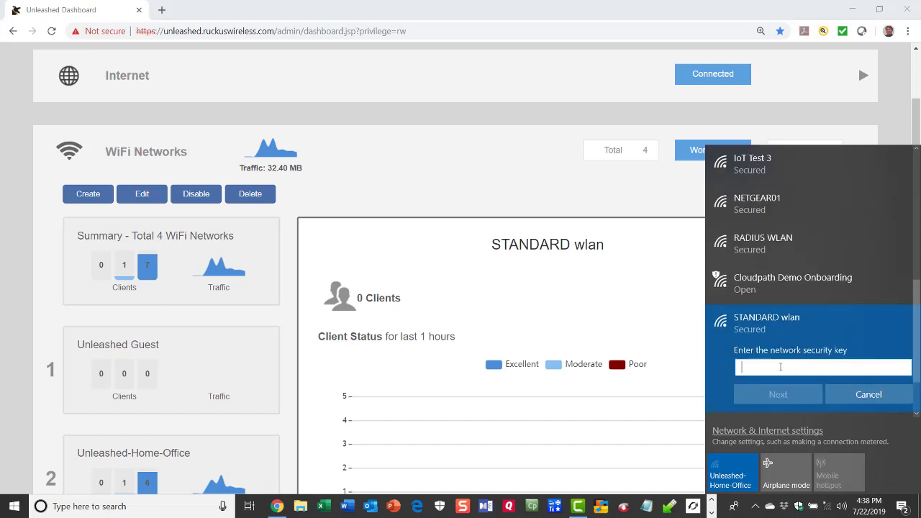
{"action": "type", "text": "********"}
{"action": "left_click", "coordinate": [778, 395]}
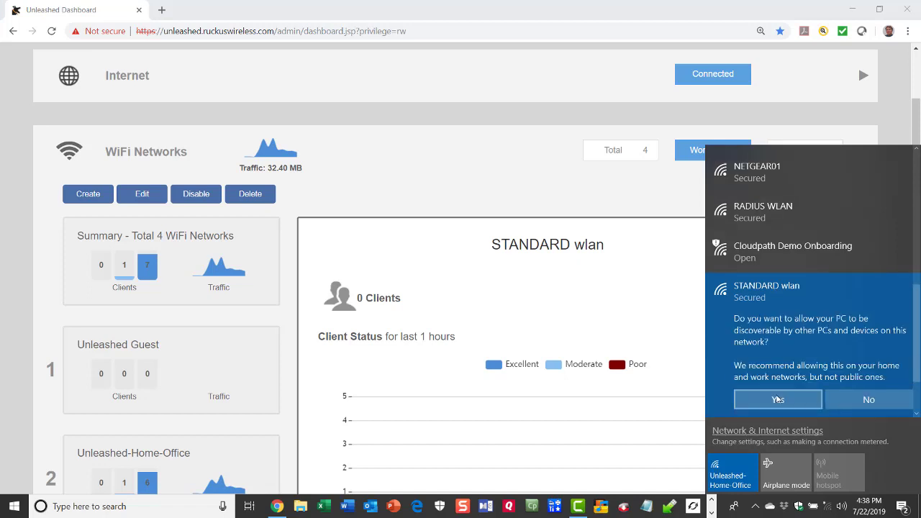
{"action": "left_click", "coordinate": [869, 397]}
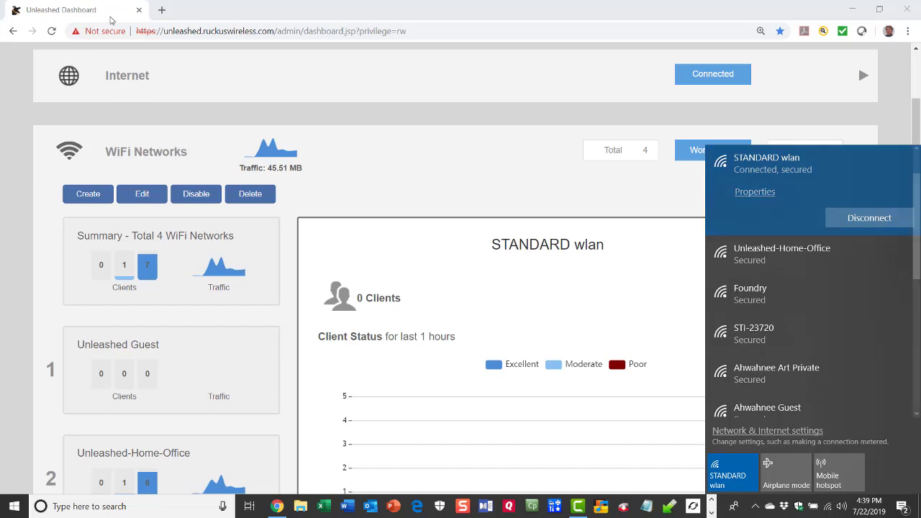
Open ruckuswireless.com in a new tab and go to the Ruckus Unleashed product page.
{"action": "left_click", "coordinate": [113, 18]}
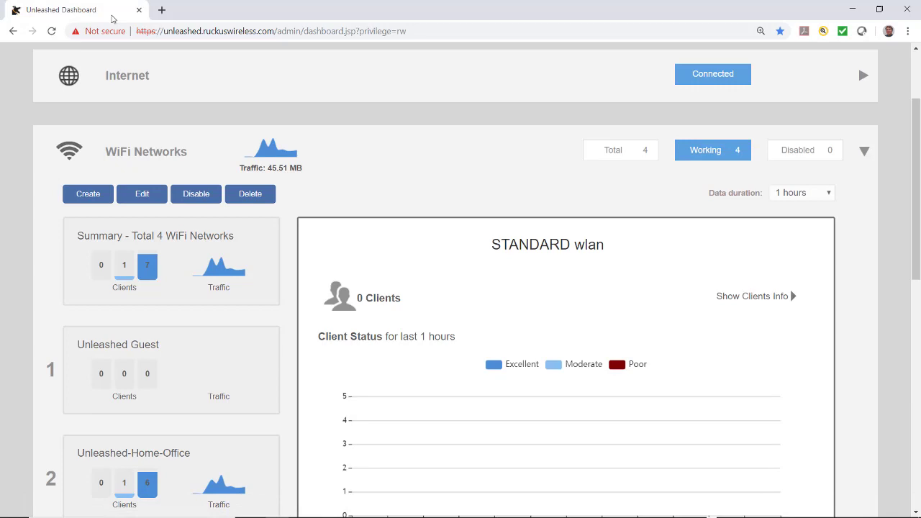
{"action": "left_click", "coordinate": [142, 43]}
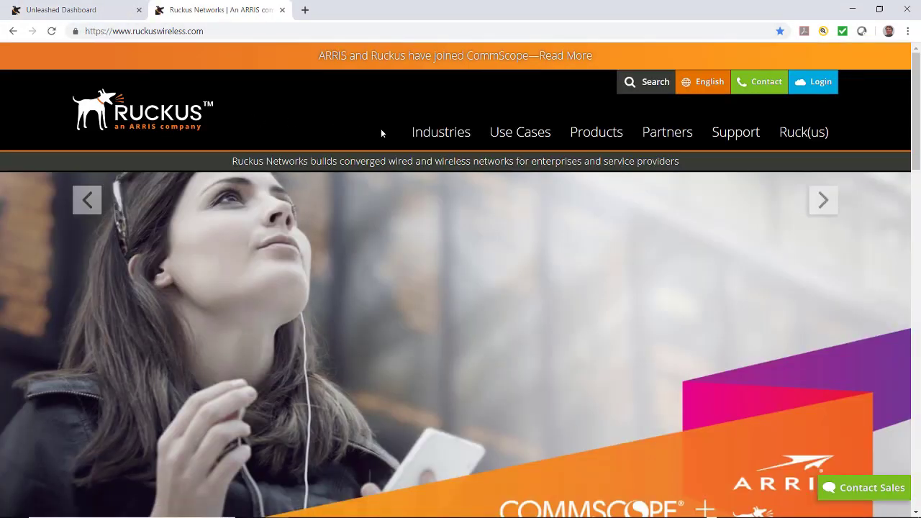
{"action": "mouse_move", "coordinate": [575, 143]}
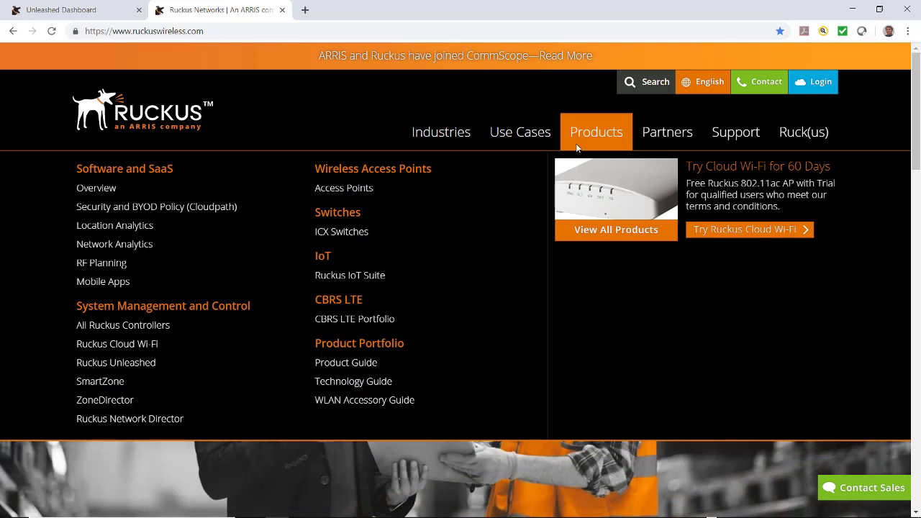
{"action": "left_click", "coordinate": [116, 363]}
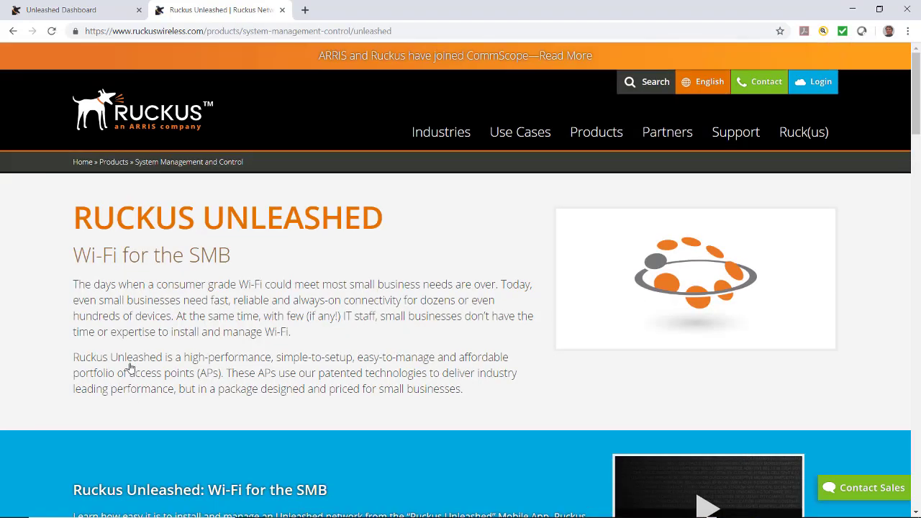